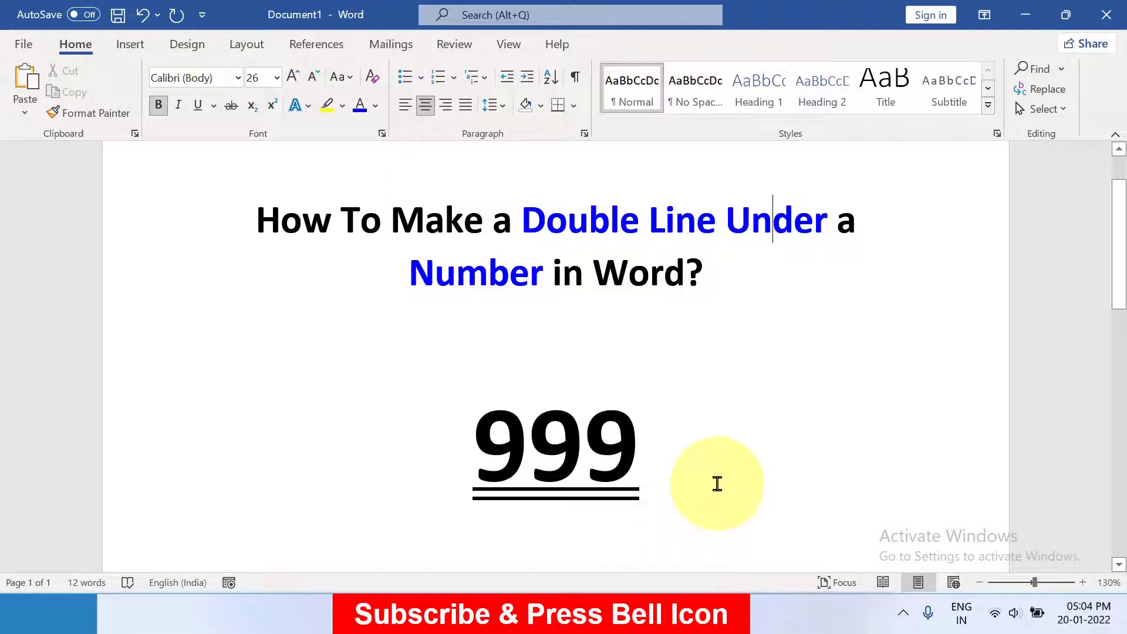
# Strip the black double underline from 999, reselect the number and bring up its formatting menu
pyautogui.click(657, 432)
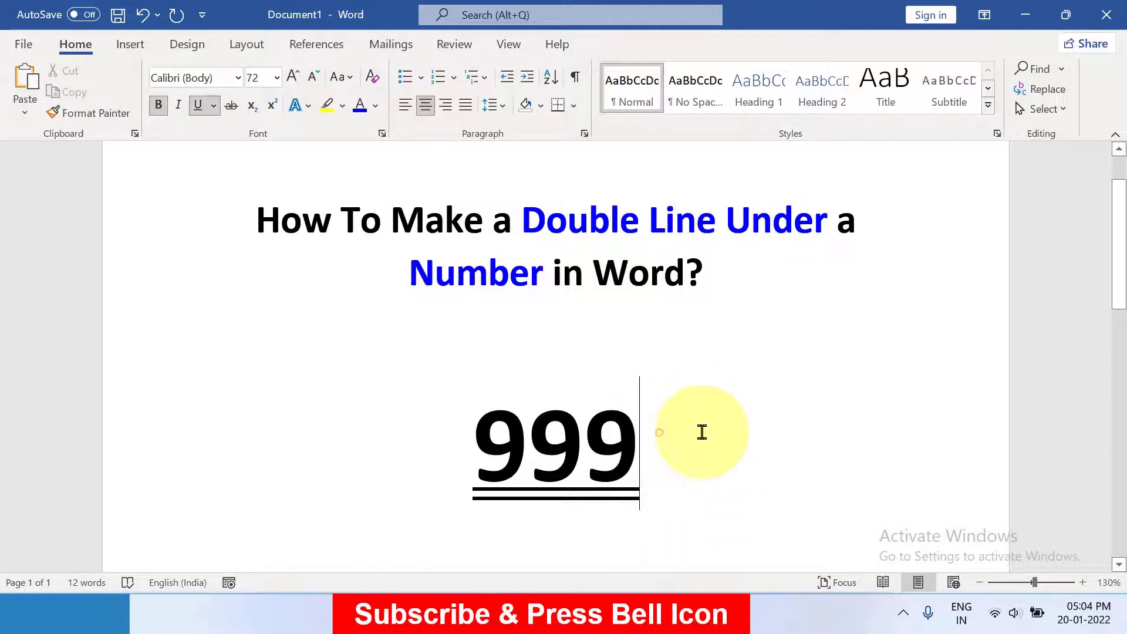
pyautogui.hotkey('shift', 'Left')
pyautogui.hotkey('shift', 'Left')
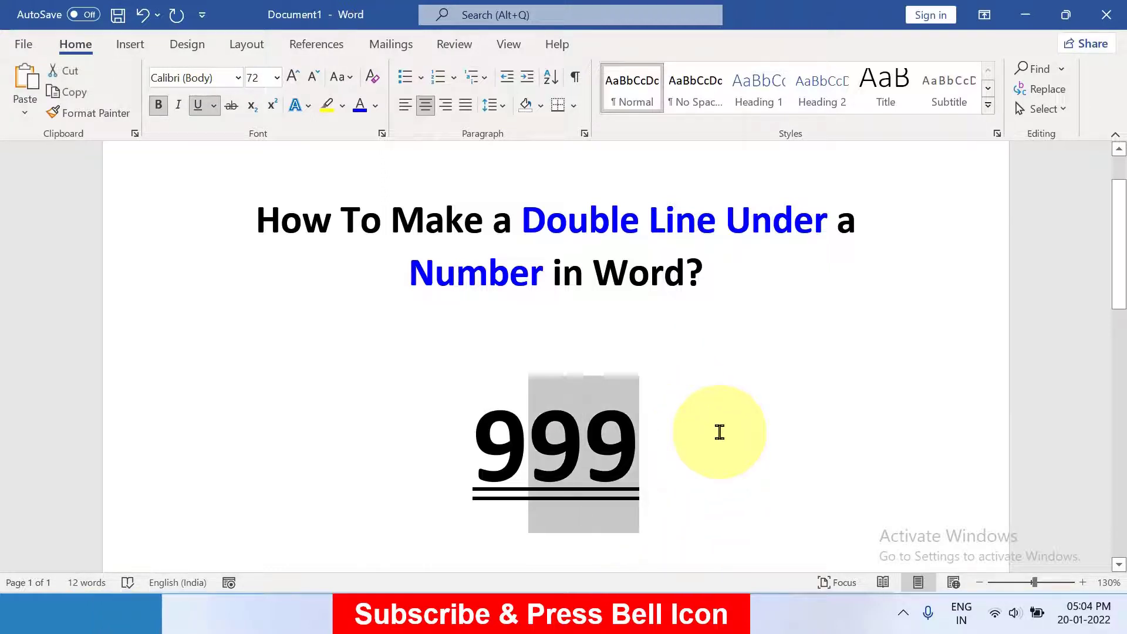
pyautogui.hotkey('shift', 'Left')
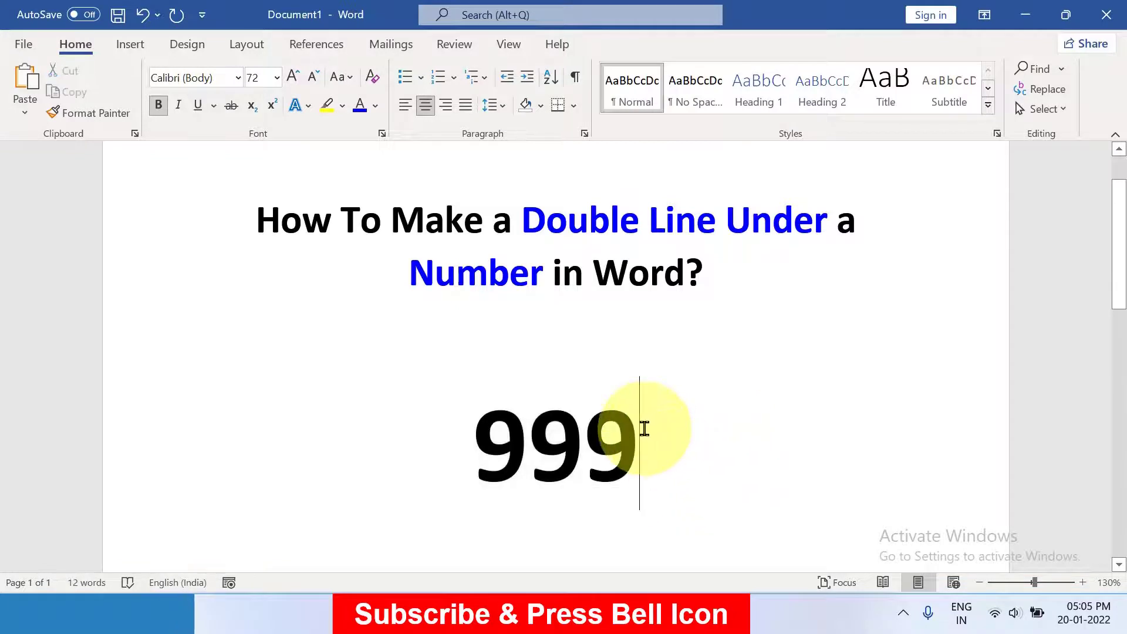
pyautogui.hotkey('shift', 'Left')
pyautogui.moveTo(562, 431); pyautogui.dragTo(479, 428)
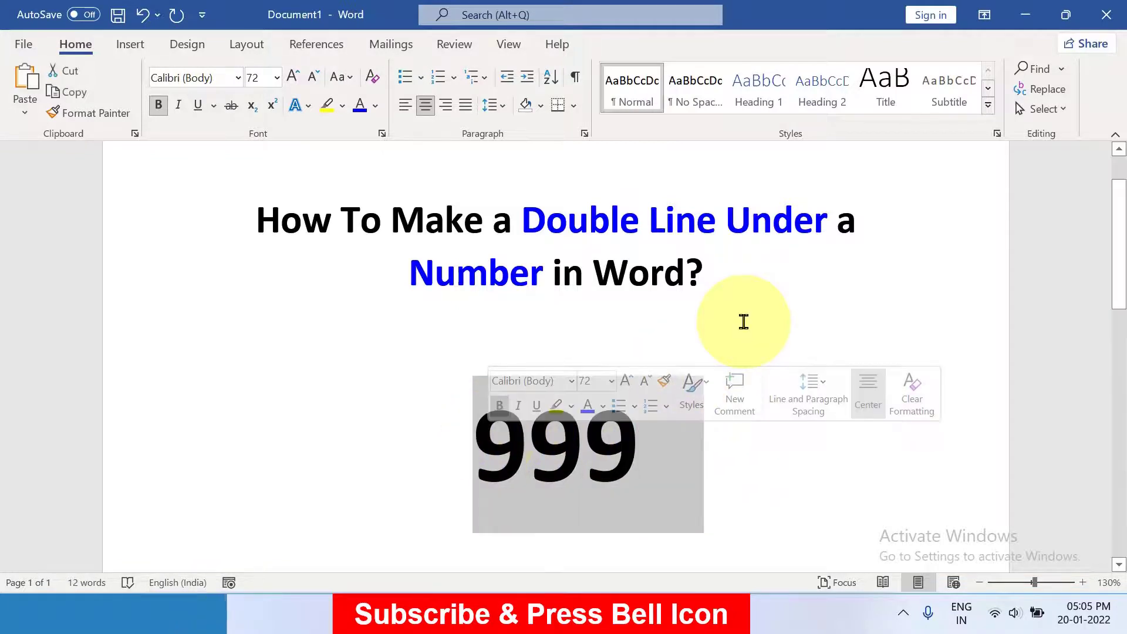
pyautogui.rightClick(574, 466)
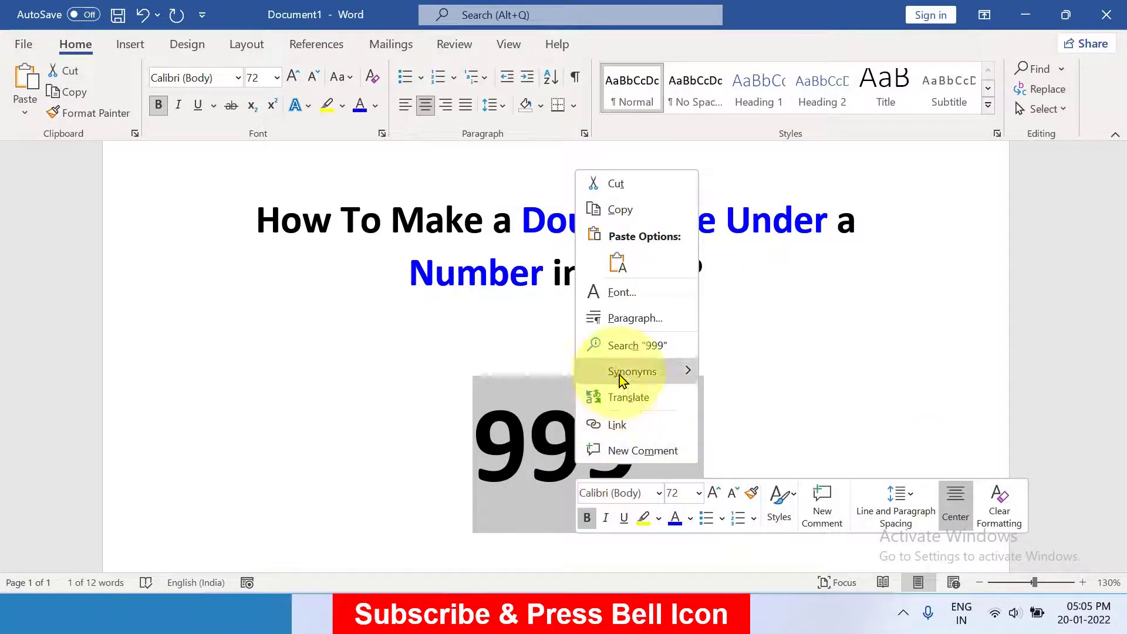
# In the Font dialog, give 999 a double-line underline style coloured Blue
pyautogui.click(637, 295)
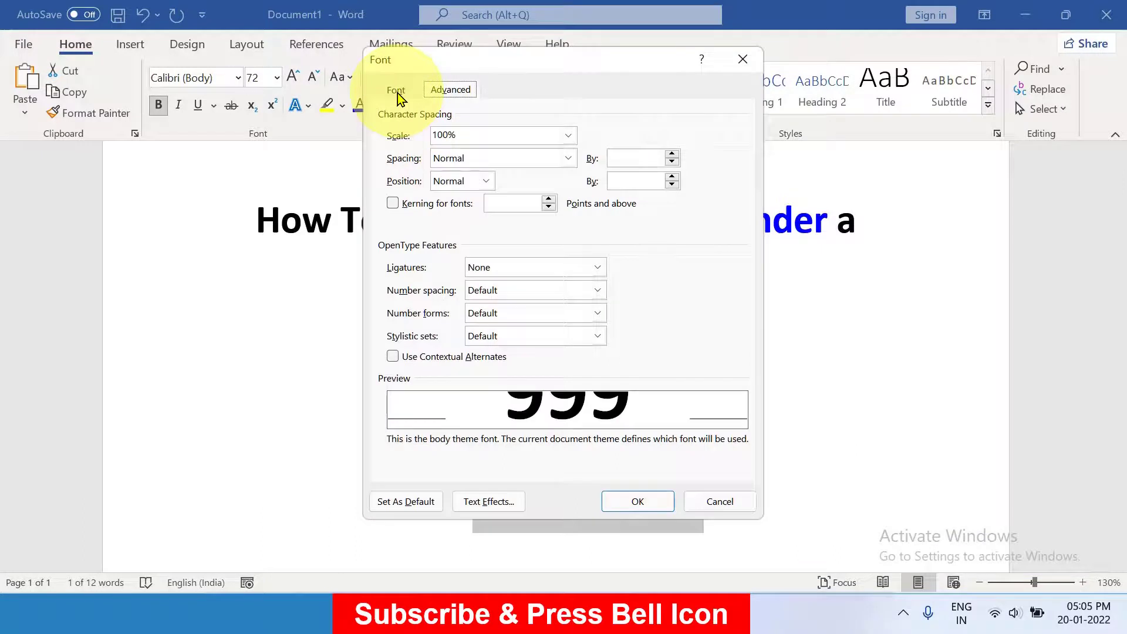
pyautogui.click(397, 93)
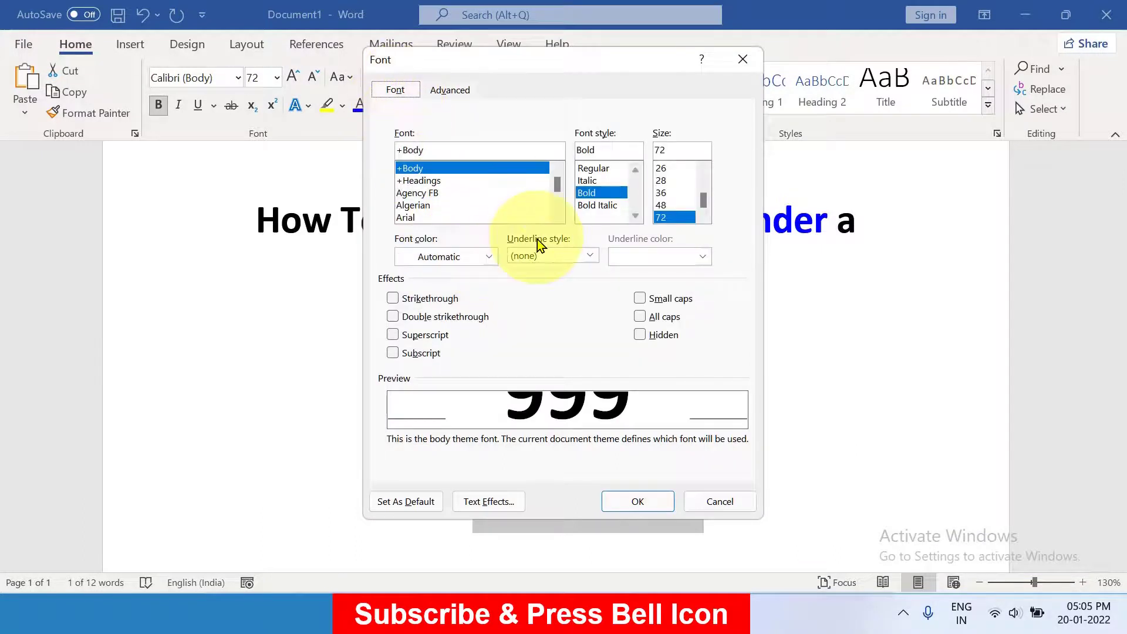
pyautogui.click(590, 255)
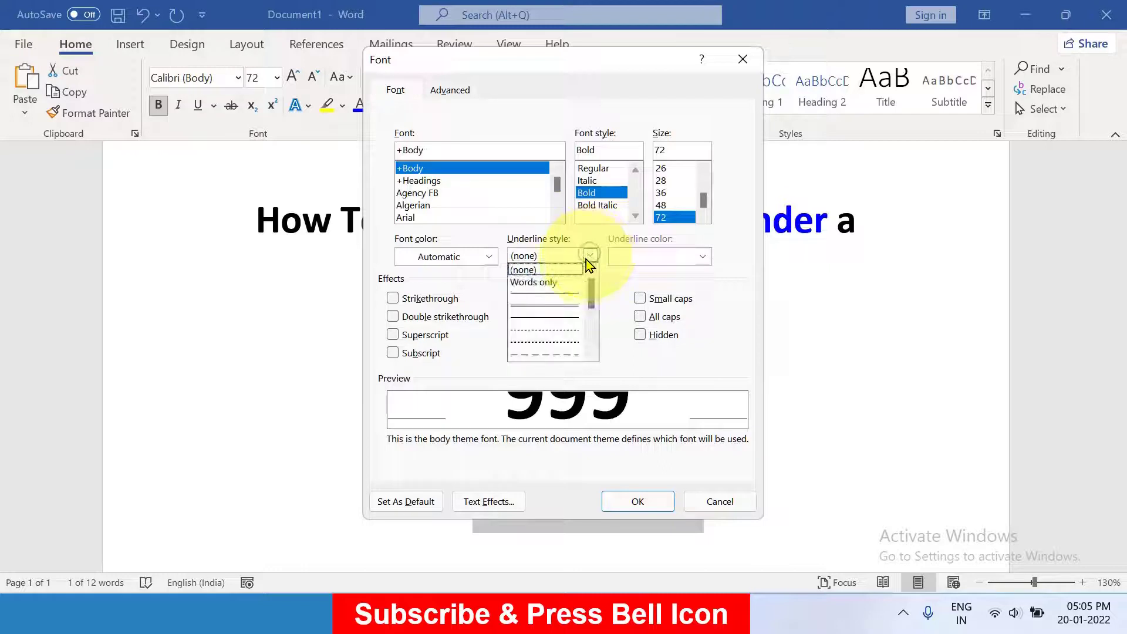
pyautogui.click(564, 306)
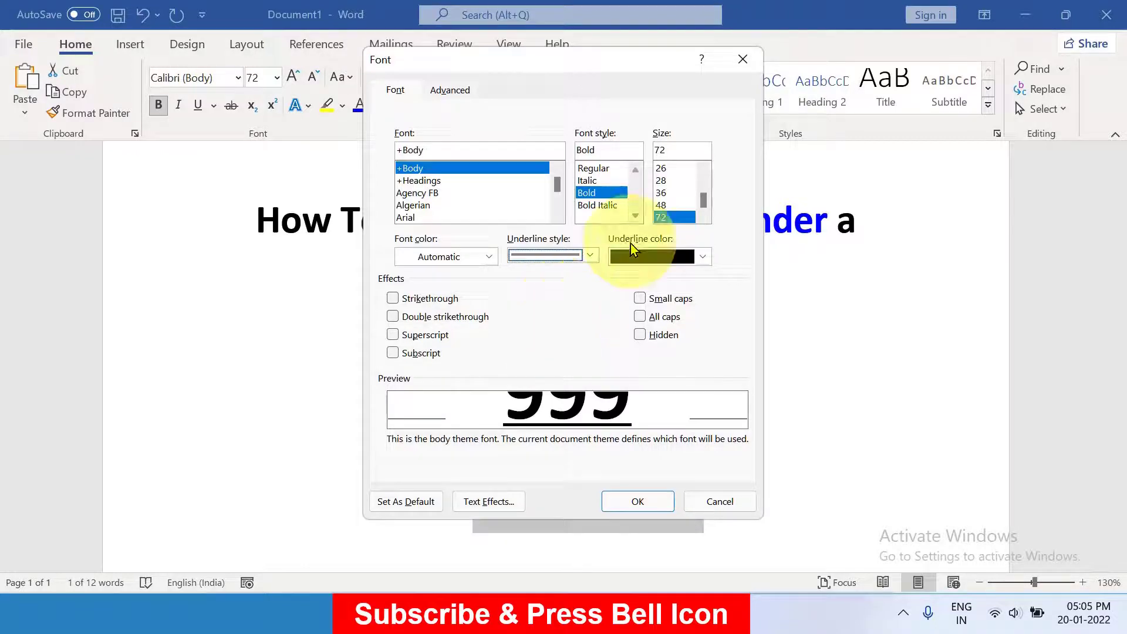
pyautogui.click(666, 259)
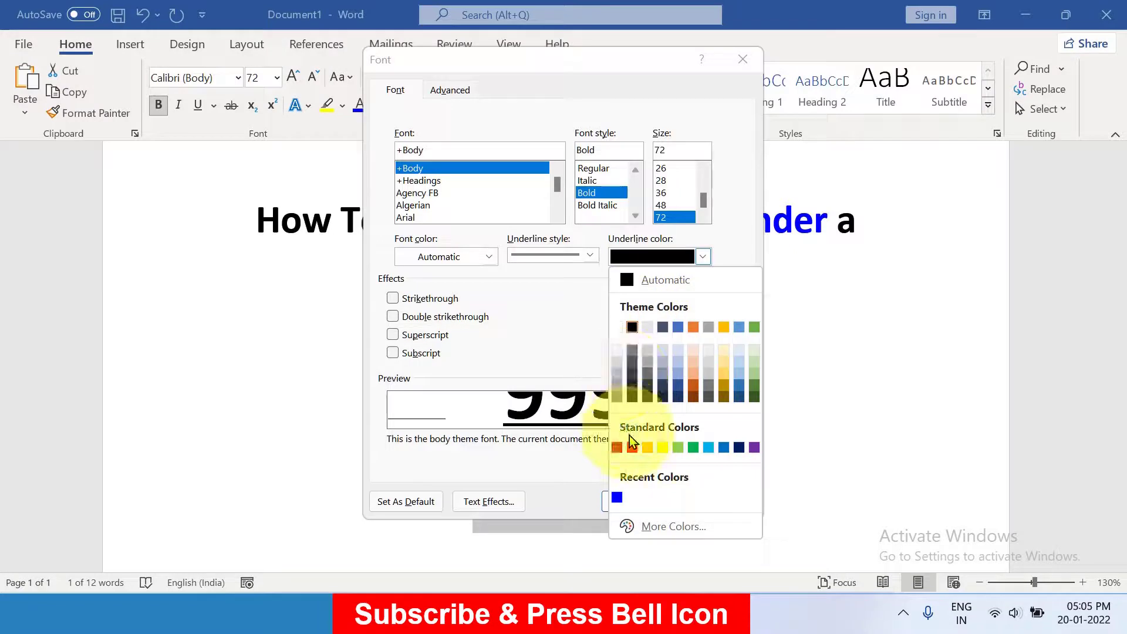
pyautogui.click(616, 499)
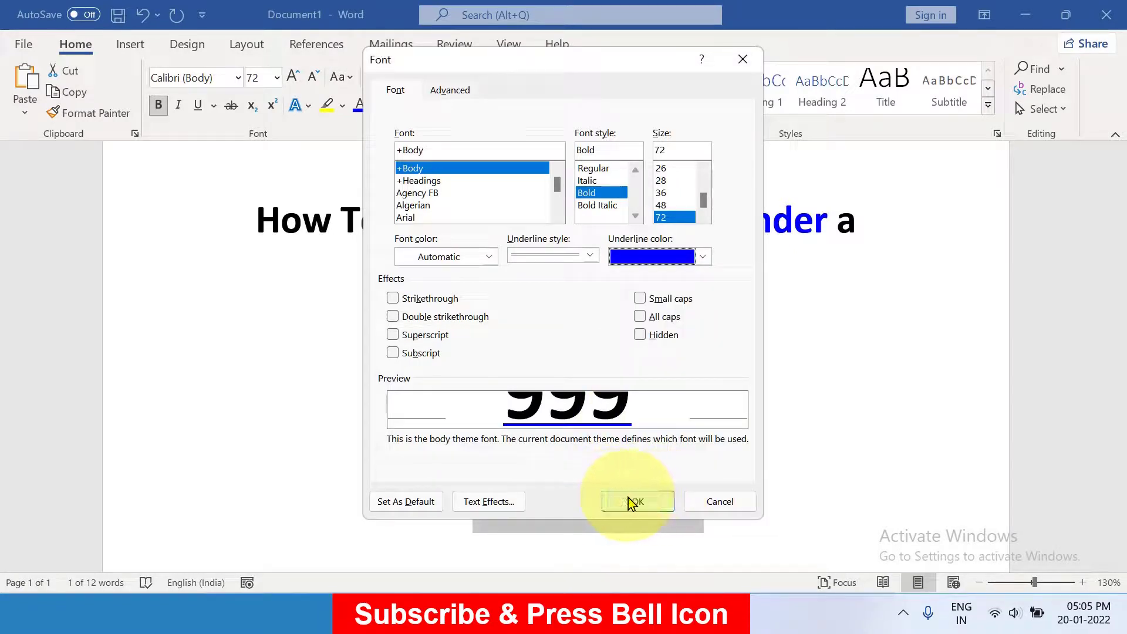
pyautogui.click(634, 501)
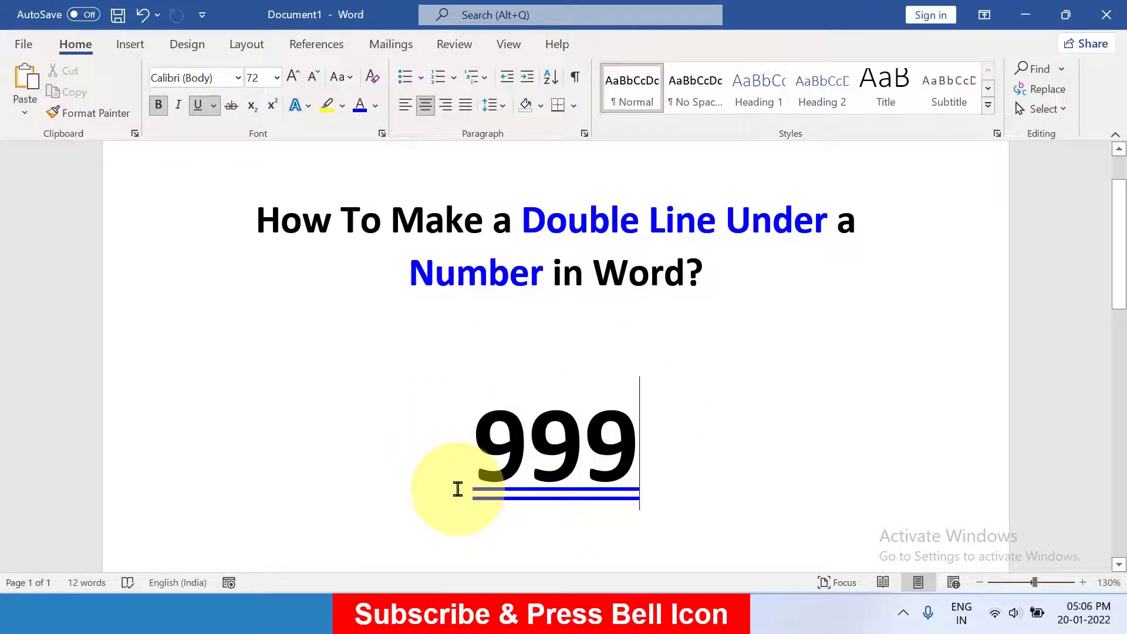
# Undo the blue underline and apply a red double underline to 999 from the Home ribbon
pyautogui.hotkey('shift', 'Left')
pyautogui.hotkey('shift', 'Left')
pyautogui.hotkey('ctrl', 'z')
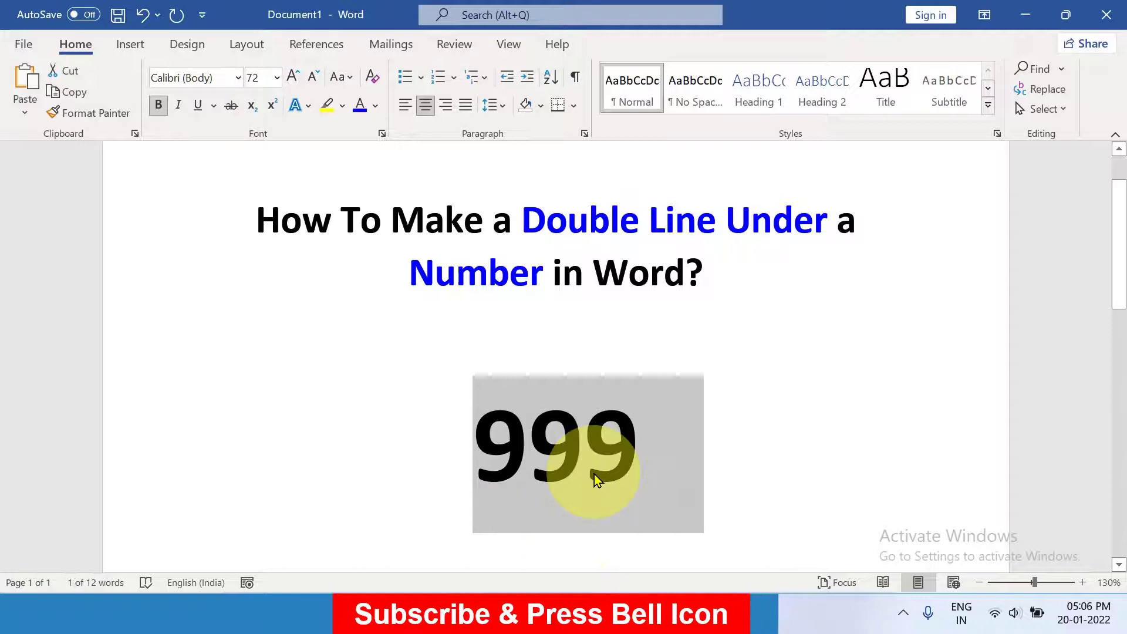
pyautogui.click(213, 105)
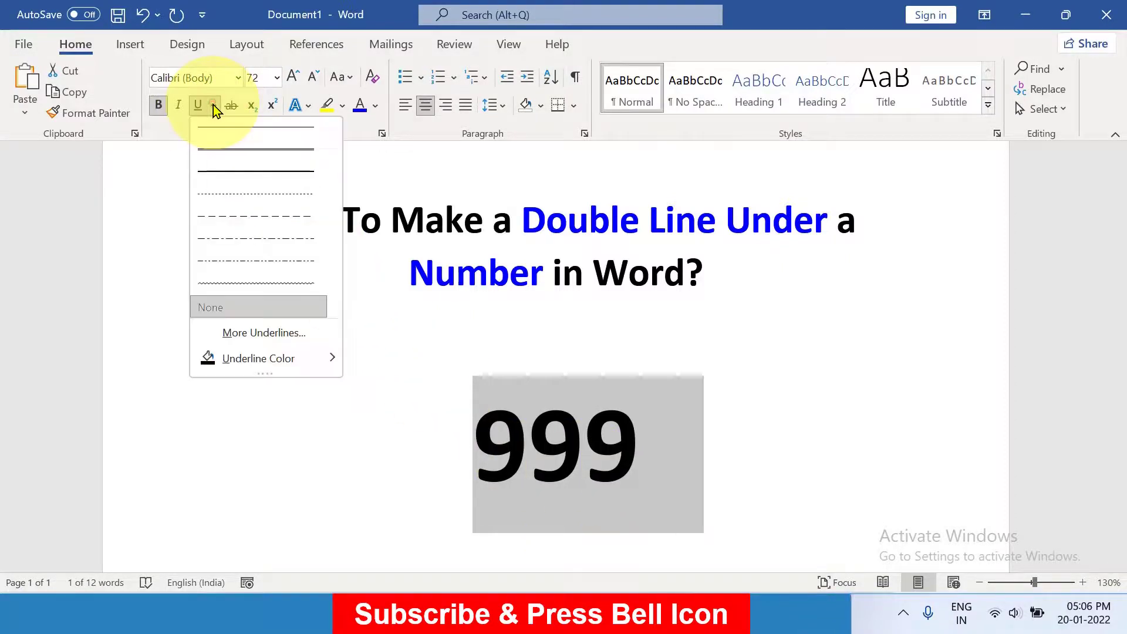
pyautogui.click(214, 151)
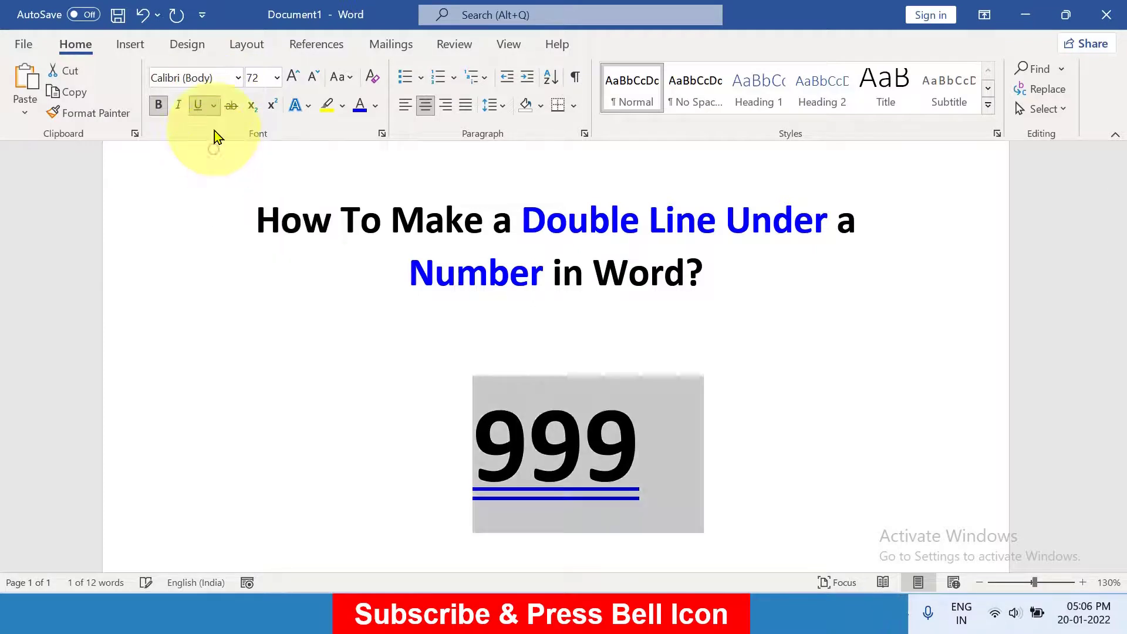
pyautogui.click(214, 107)
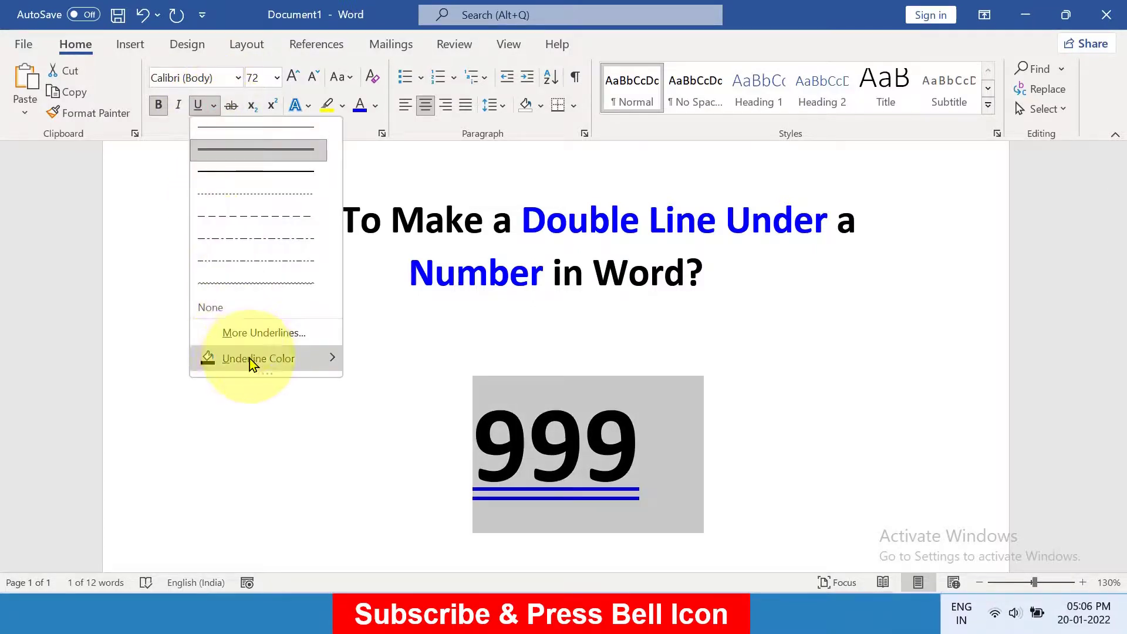
pyautogui.moveTo(258, 358)
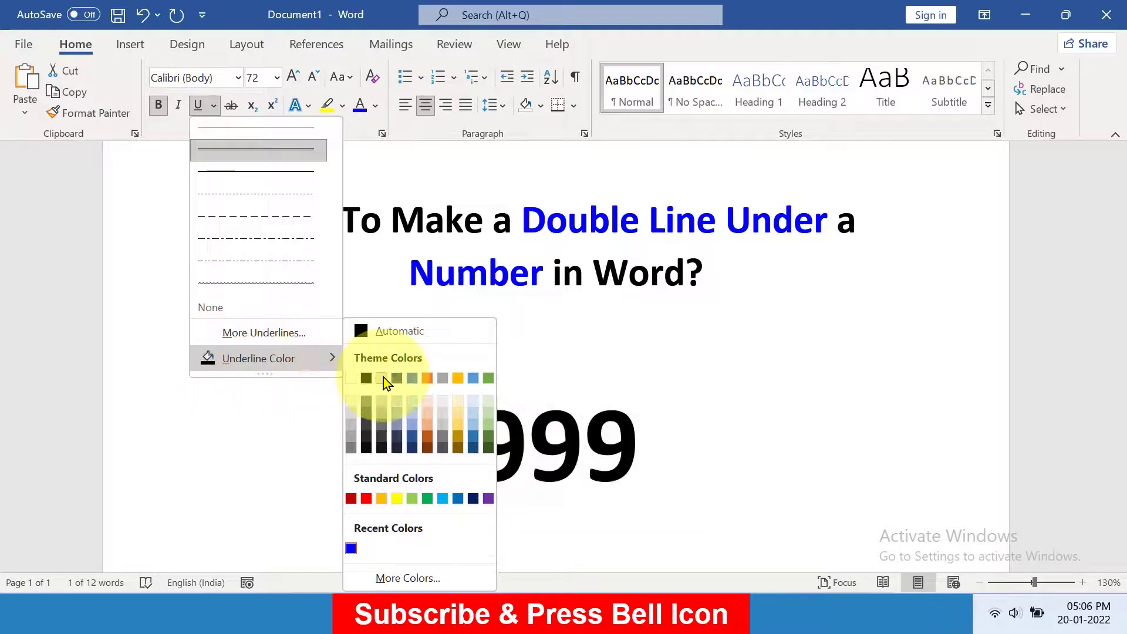
pyautogui.click(366, 505)
pyautogui.click(808, 278)
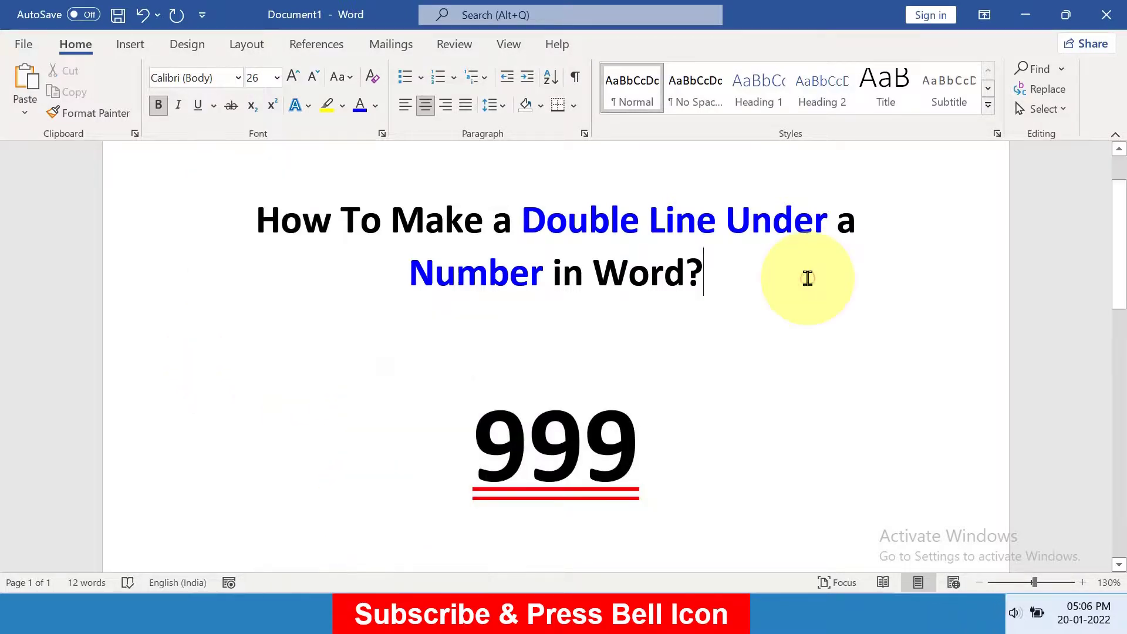